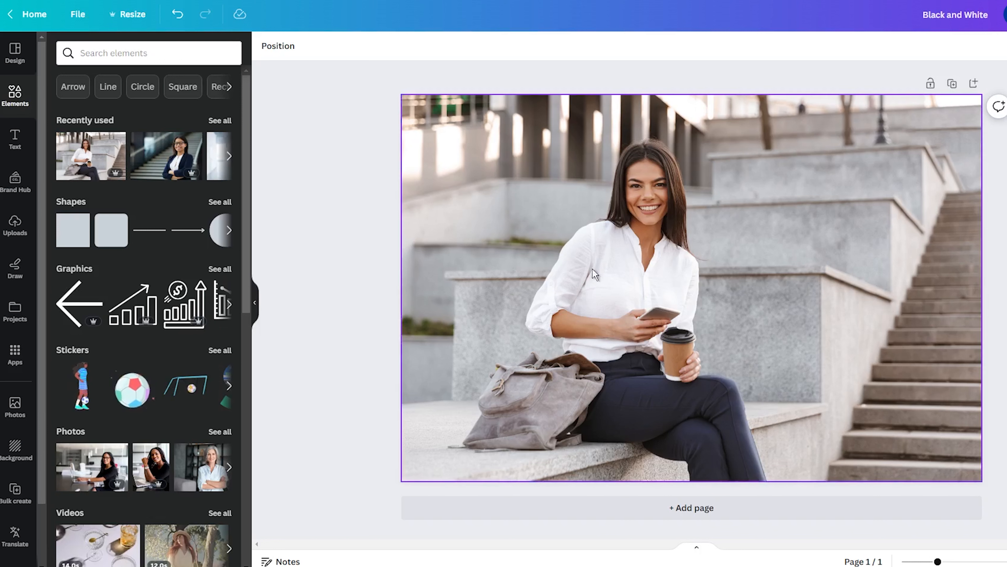
- Apply the Slate filter from the Mono group to the photo of the seated woman
left_click(644, 299)
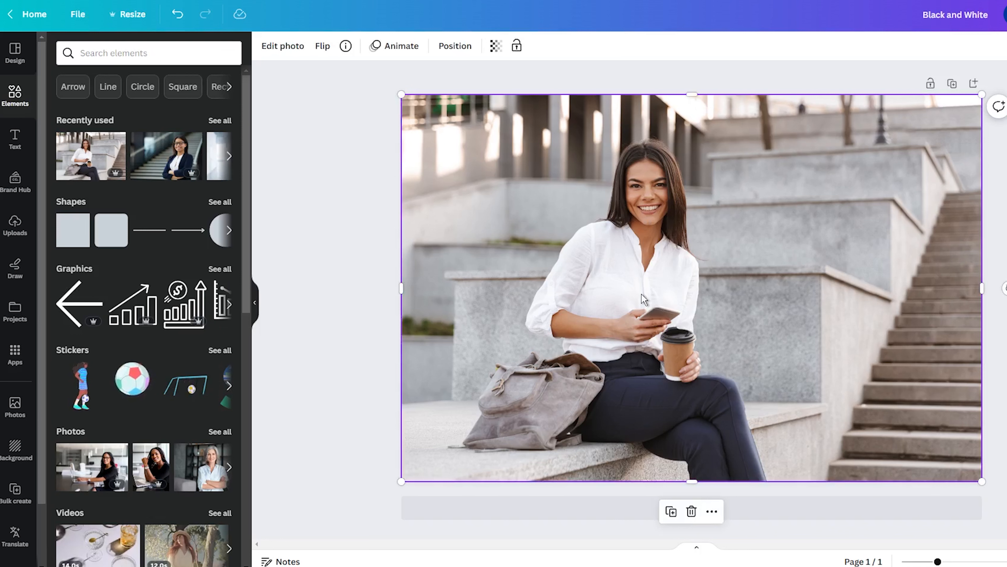
left_click(385, 187)
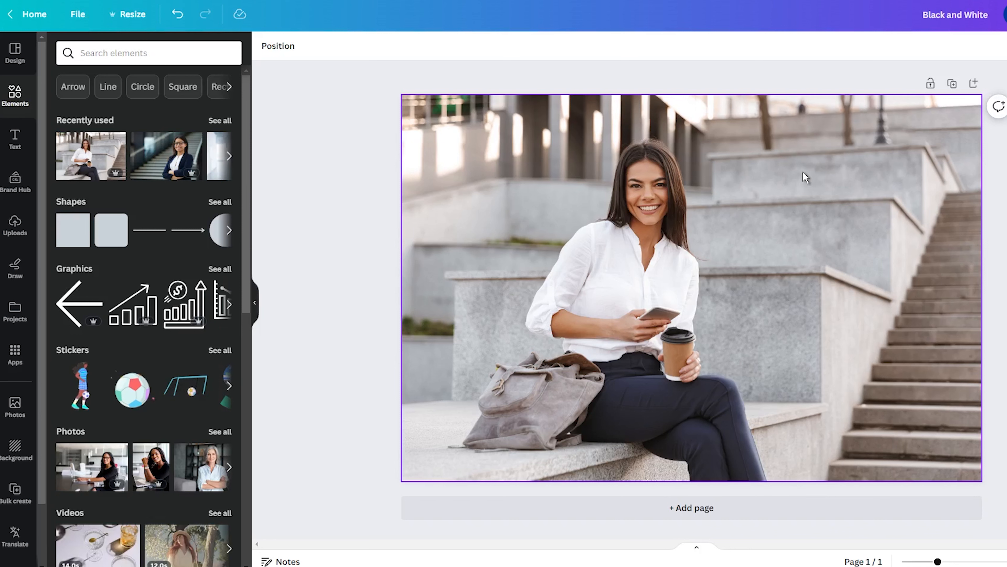
left_click(481, 175)
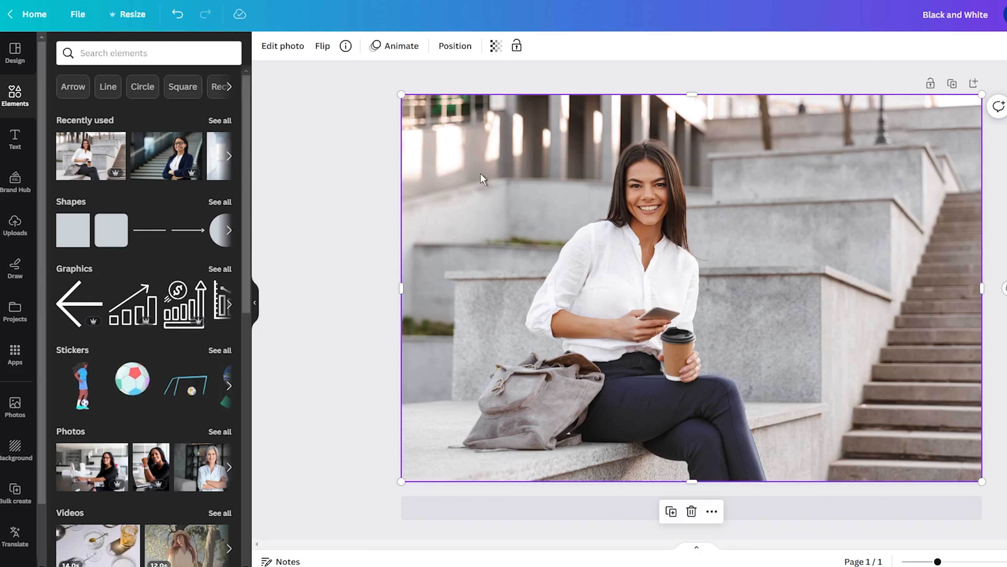
left_click(285, 46)
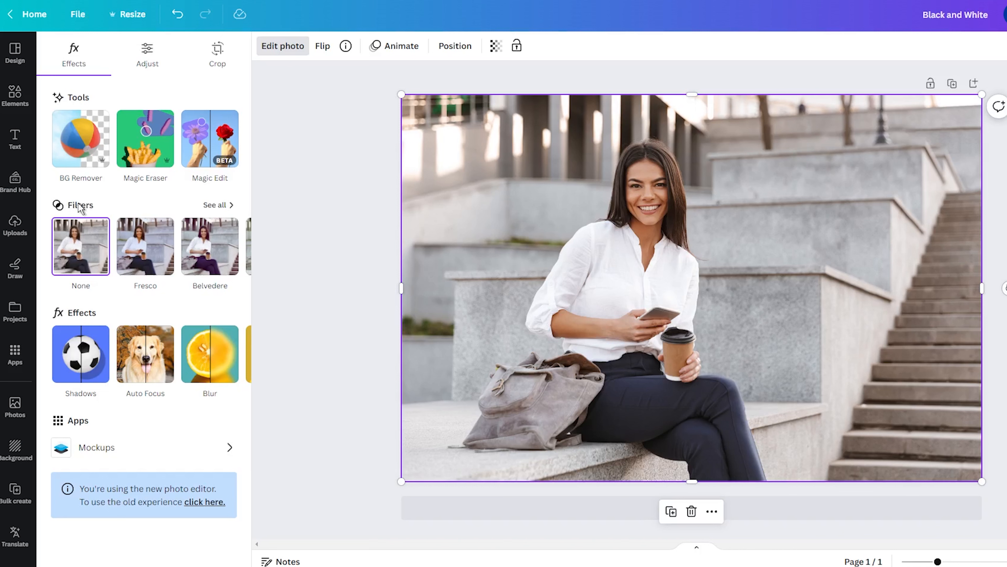
left_click(221, 204)
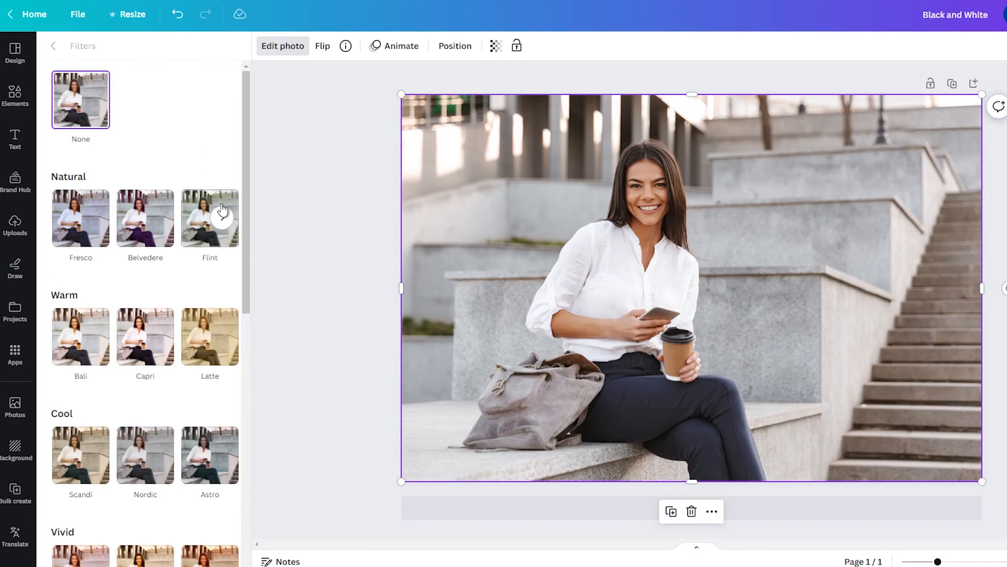
scroll(173, 181, "down", 2)
scroll(174, 183, "down", 8)
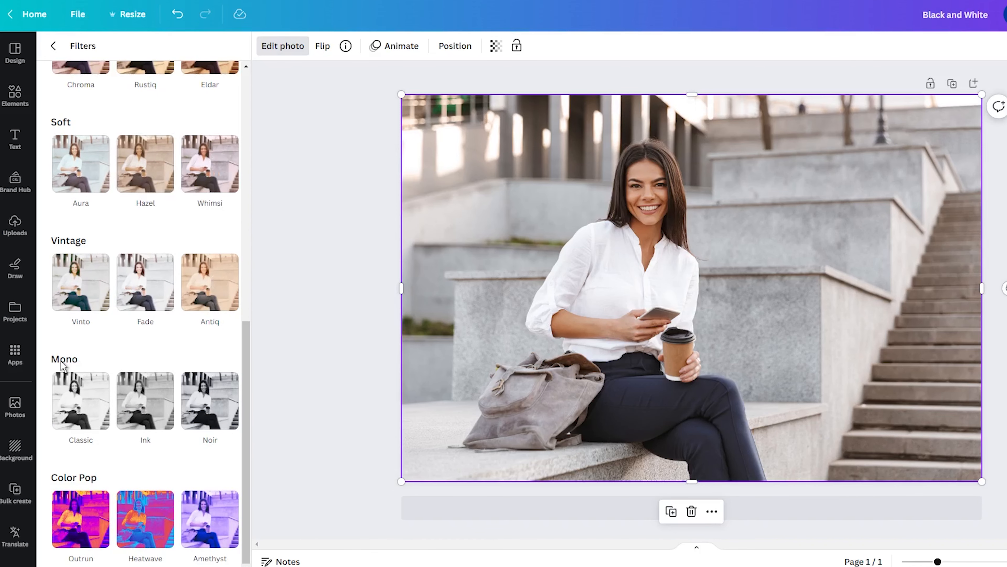
left_click(220, 399)
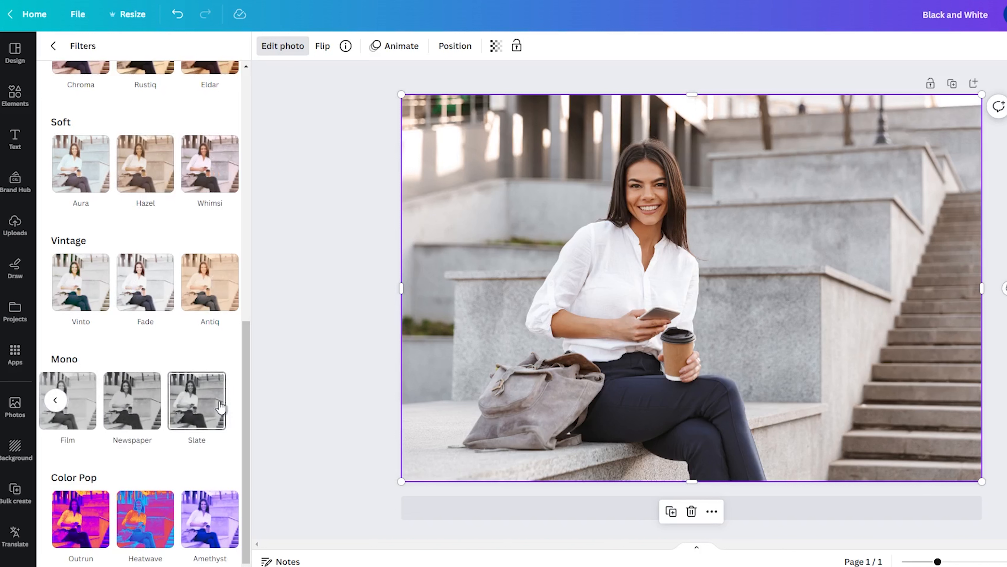
left_click(192, 405)
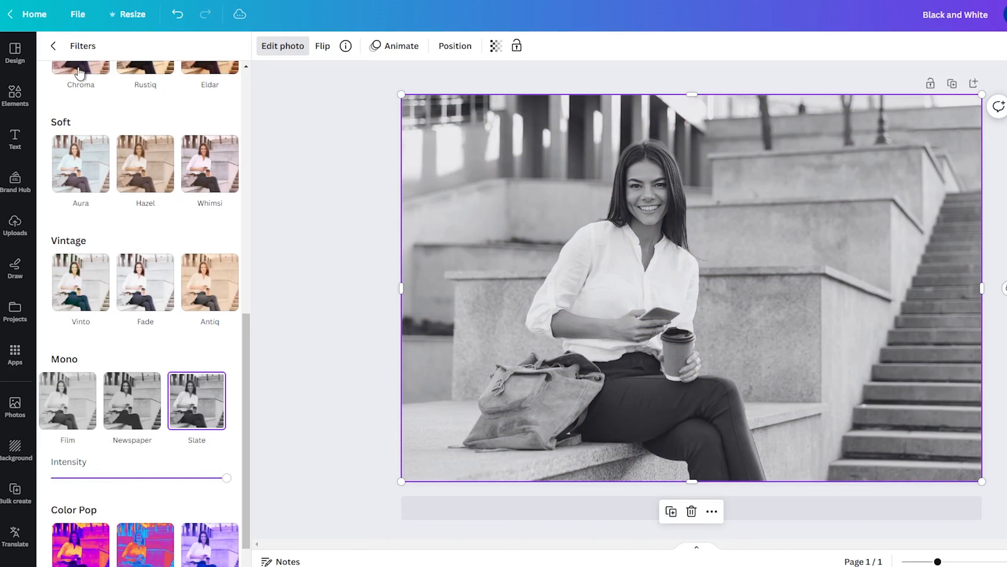
left_click(53, 46)
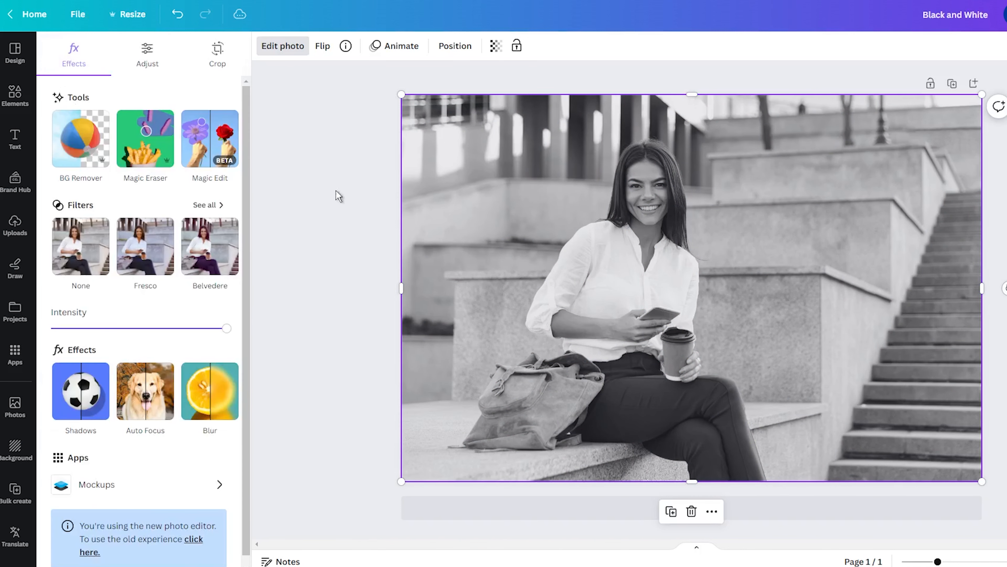
left_click(317, 181)
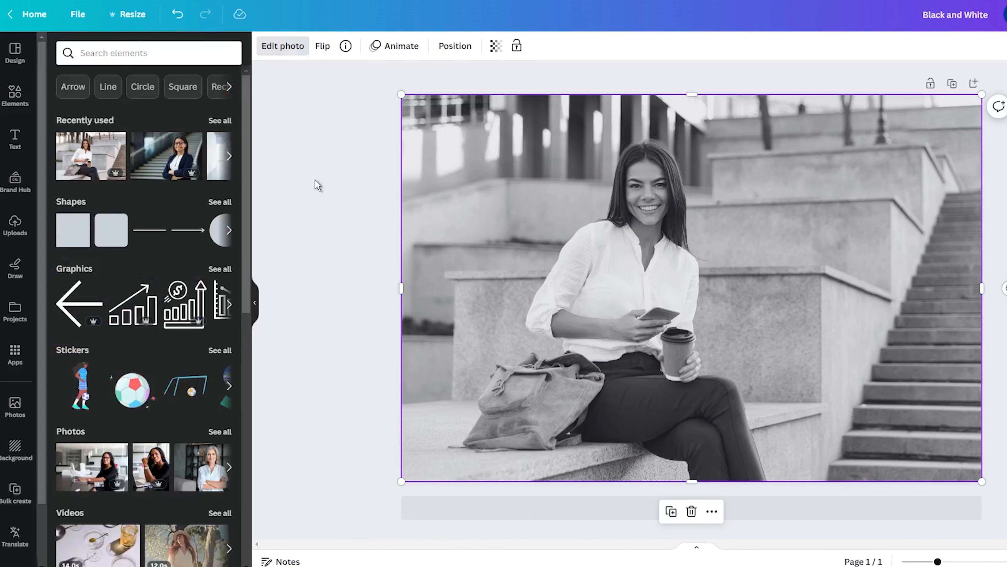
left_click(364, 254)
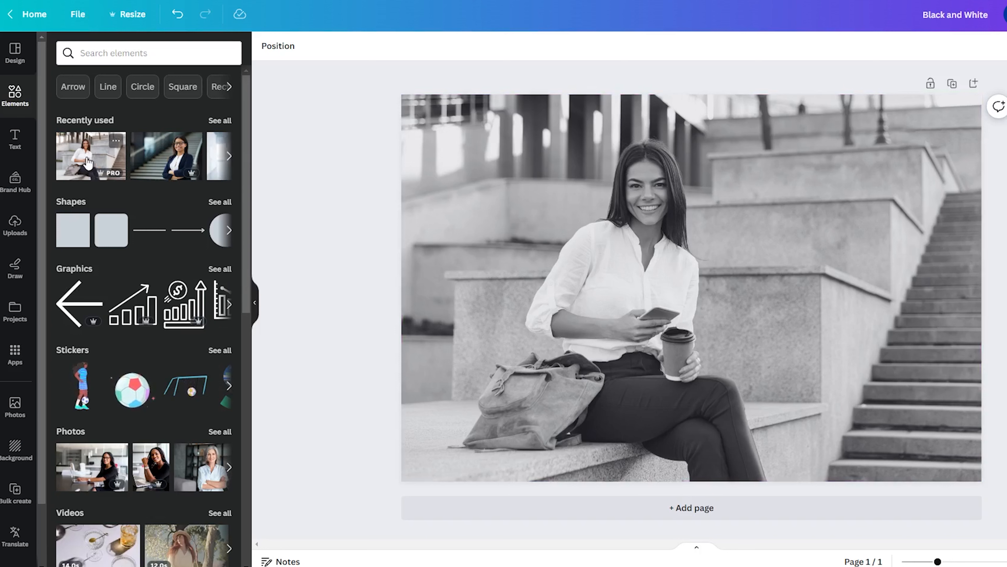
- Place a second, full-color copy of the seated woman photo over the filtered one and enlarge it to cover the page
left_click_drag(105, 163, 539, 224)
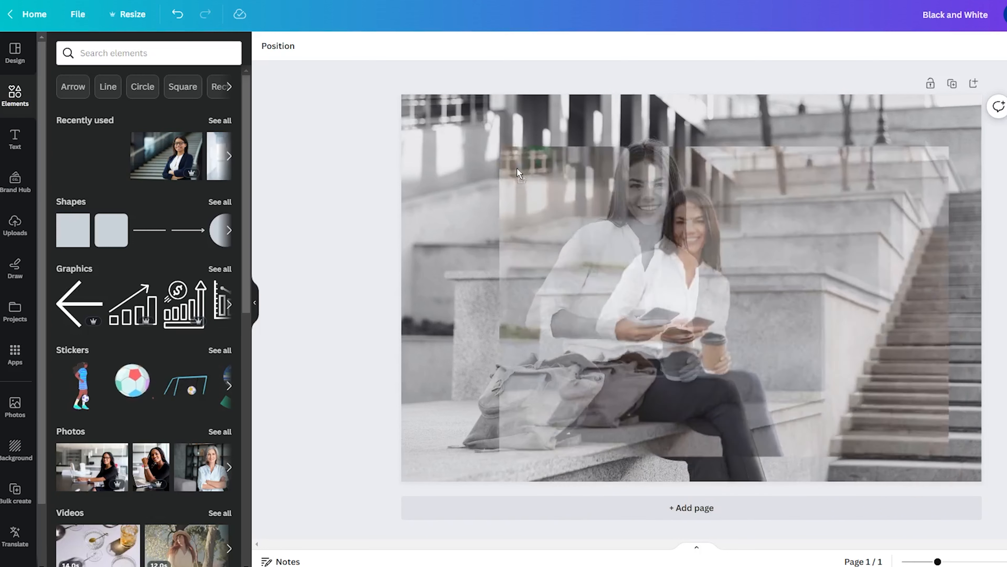
left_click_drag(479, 132, 425, 96)
left_click_drag(522, 200, 501, 198)
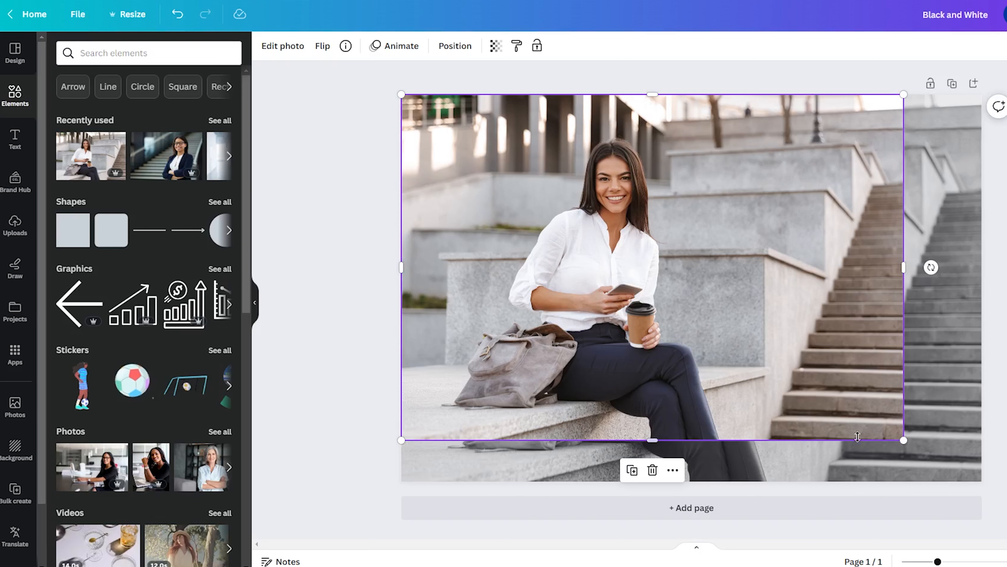
left_click_drag(901, 441, 964, 472)
mouse_move(864, 352)
left_mouse_down()
mouse_move(960, 348)
mouse_move(863, 352)
left_mouse_up()
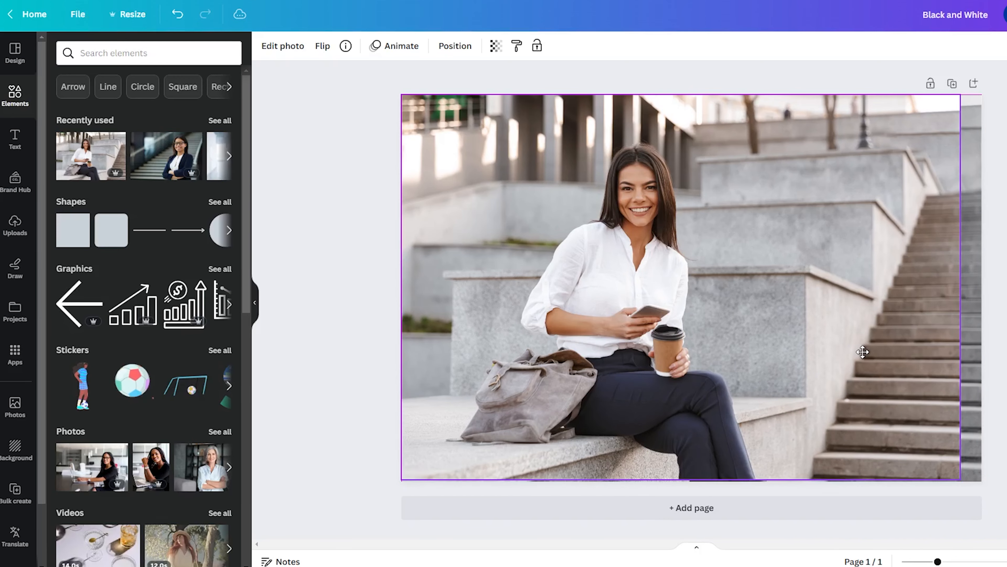
left_click_drag(960, 286, 976, 285)
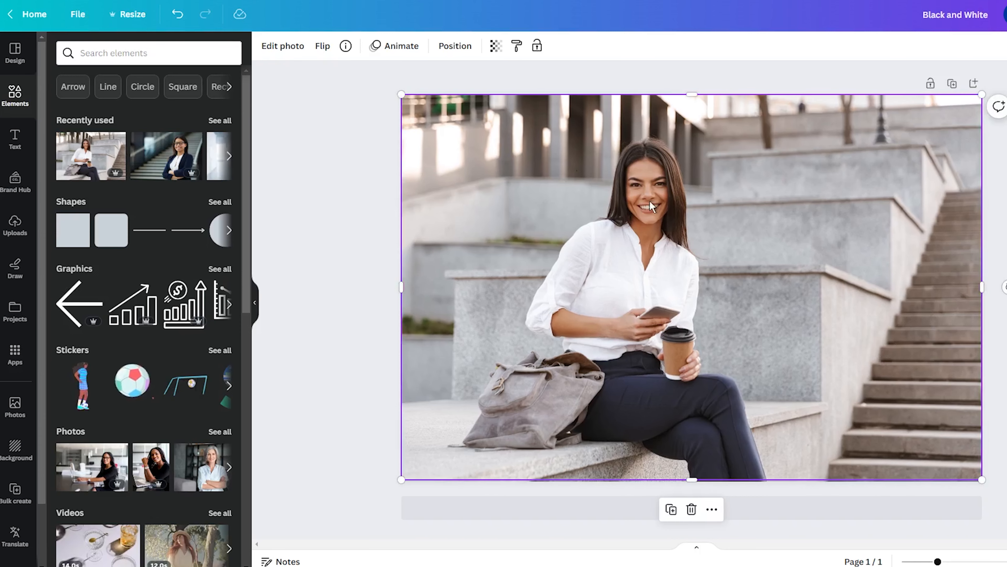
- Remove the background from the full-color copy with BG Remover
left_click(284, 46)
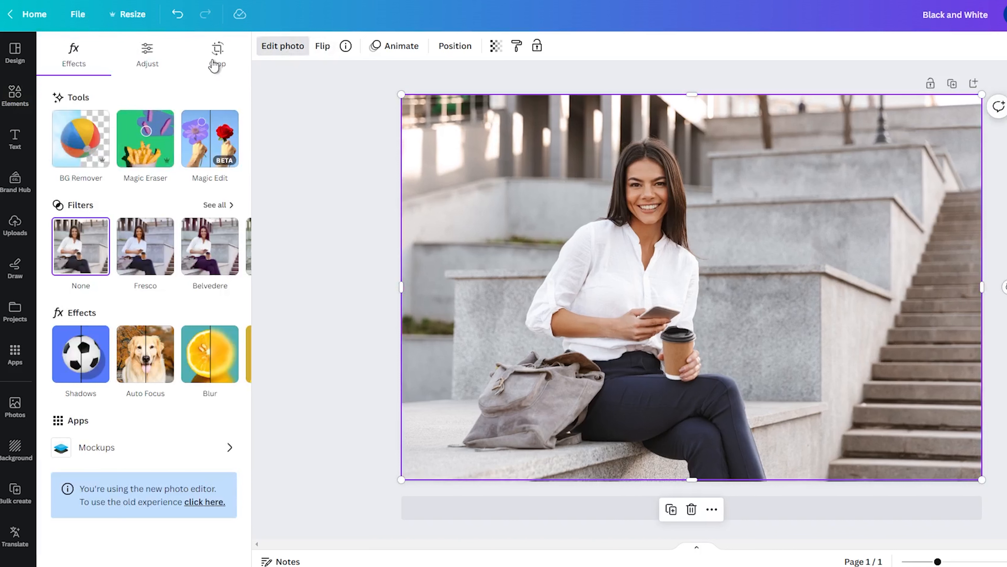
left_click(77, 148)
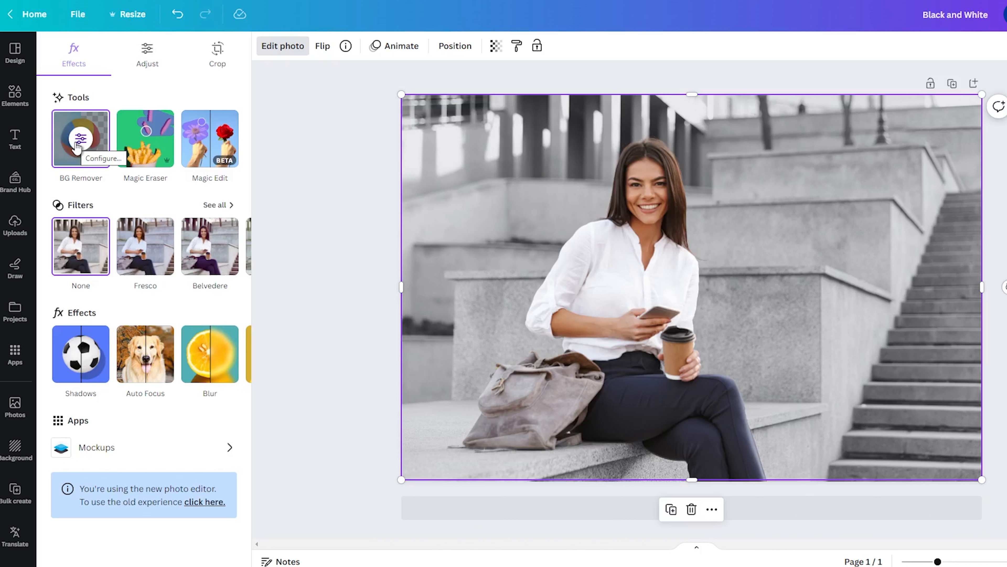
mouse_move(645, 297)
left_mouse_down()
mouse_move(633, 295)
mouse_move(647, 295)
left_mouse_up()
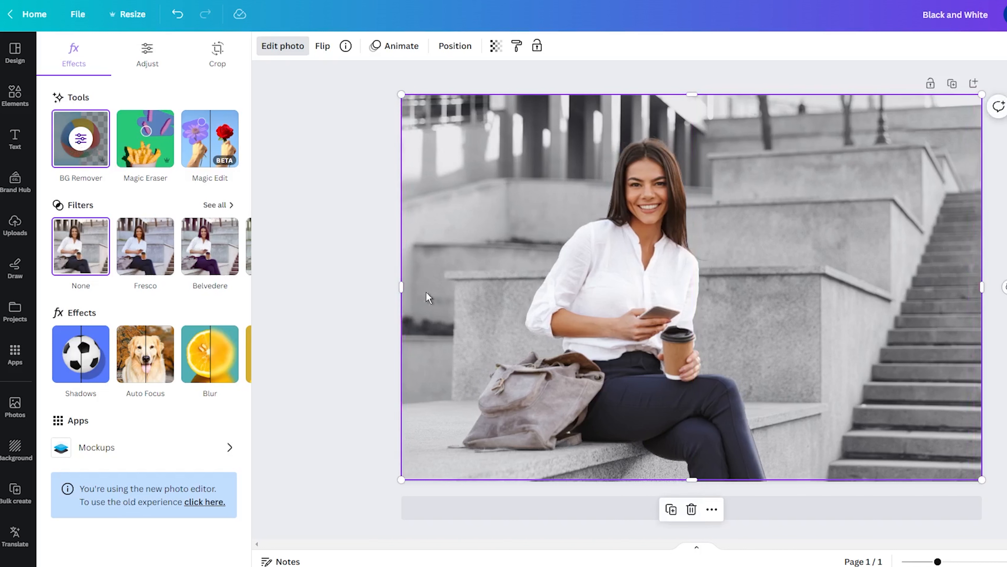
- Enlarge the full-color cutout slightly and align it with the woman in the filtered photo underneath
left_click_drag(402, 94, 395, 90)
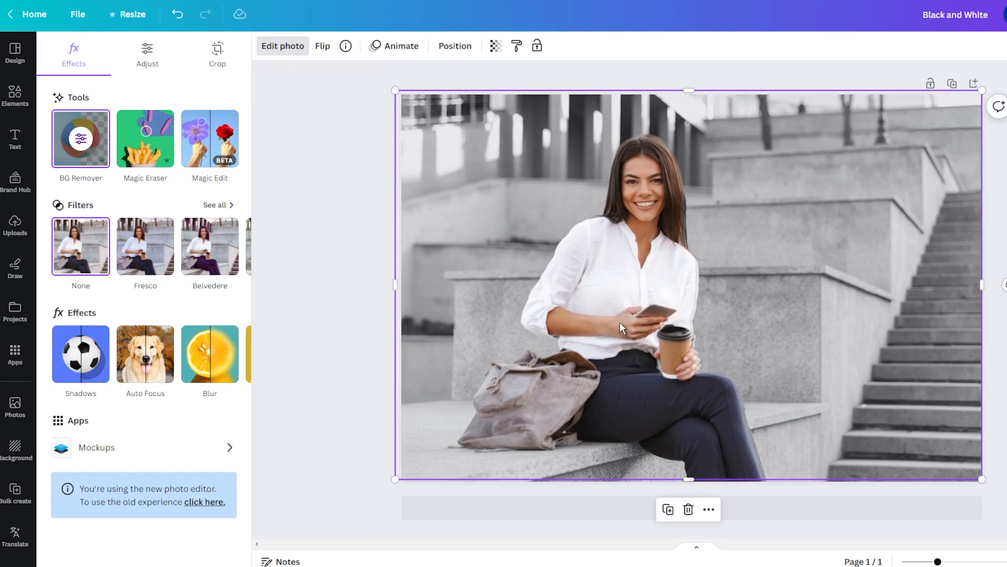
left_click_drag(620, 323, 624, 322)
left_click(366, 293)
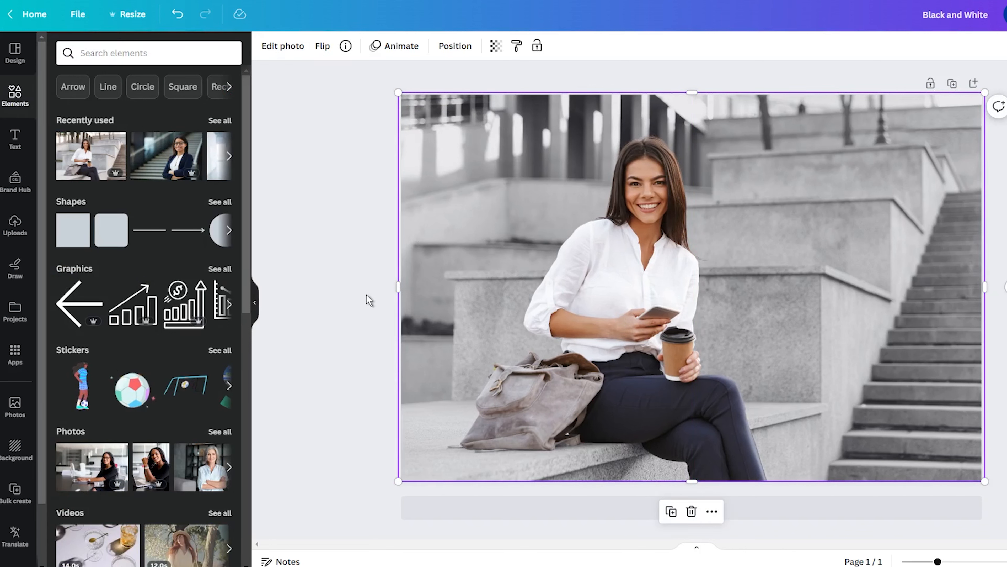
left_click(366, 293)
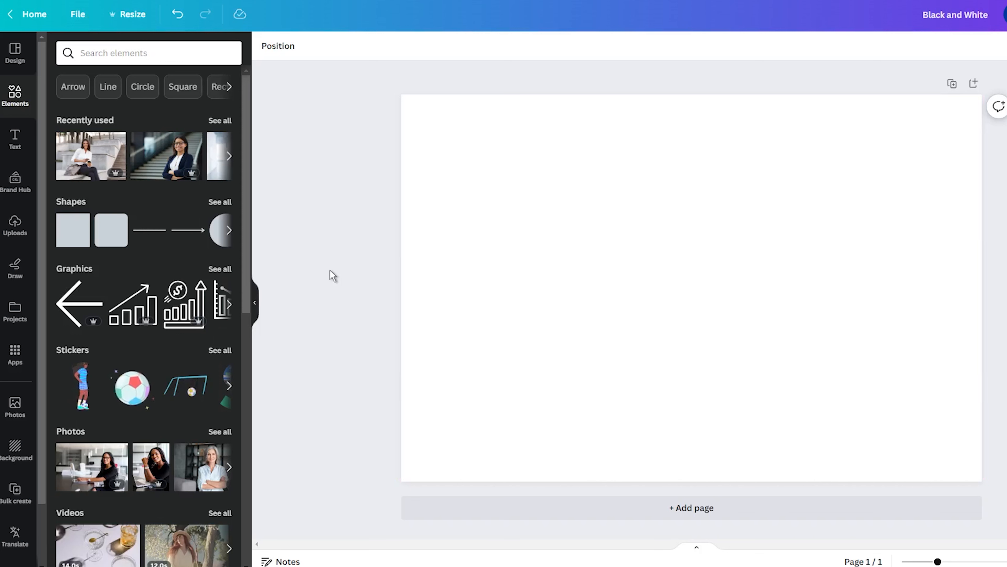
- Add the recently used photo of the seated woman to the blank page and set it as the page background
left_click_drag(119, 171, 432, 207)
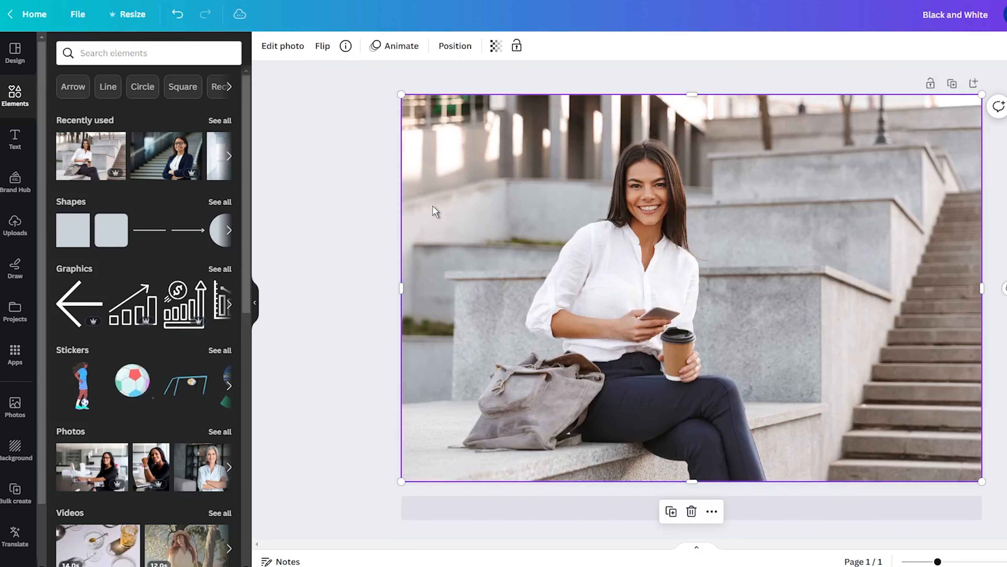
right_click(575, 215)
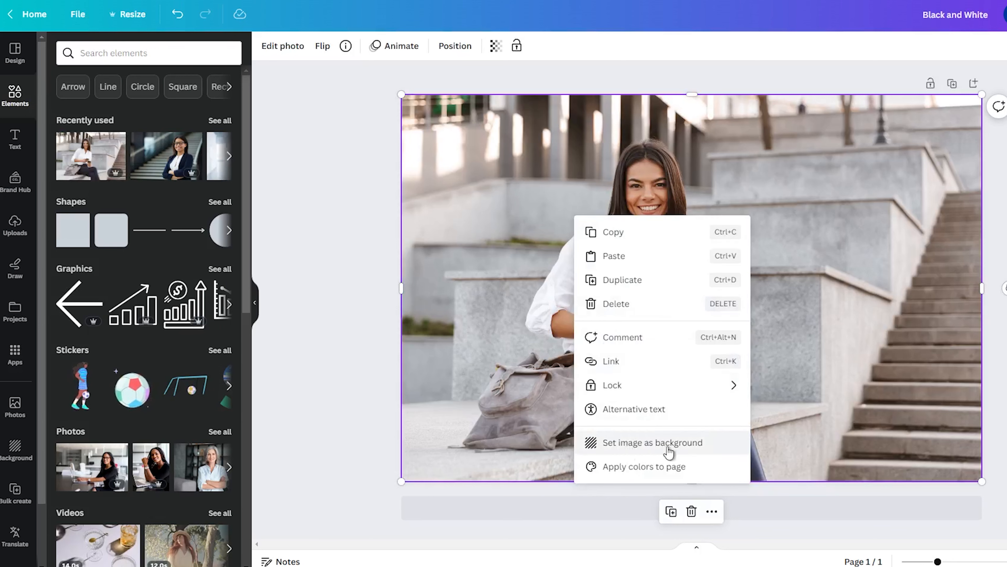
left_click(650, 448)
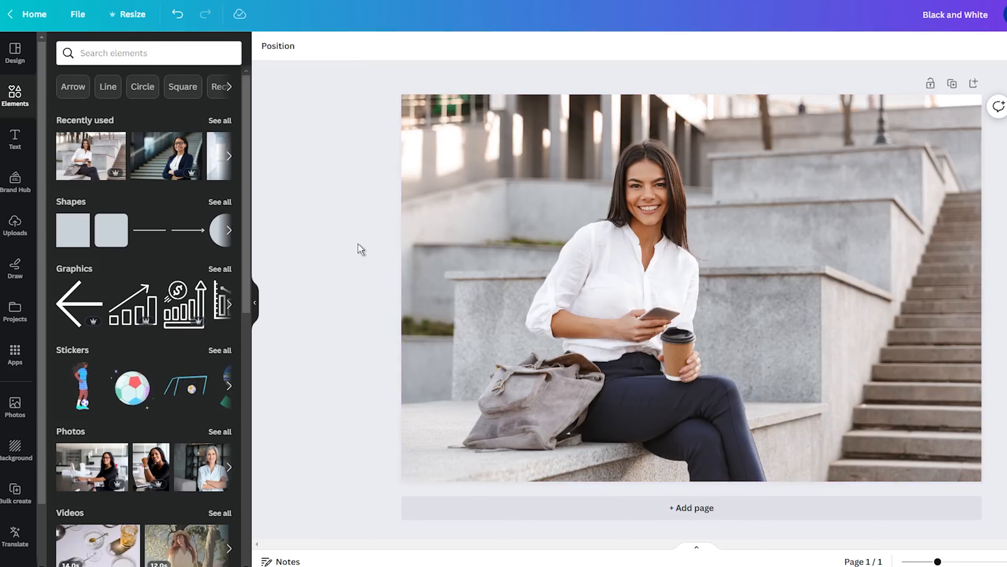
- Open the background photo for editing and revert to the old photo editor
left_click(446, 198)
left_click(304, 55)
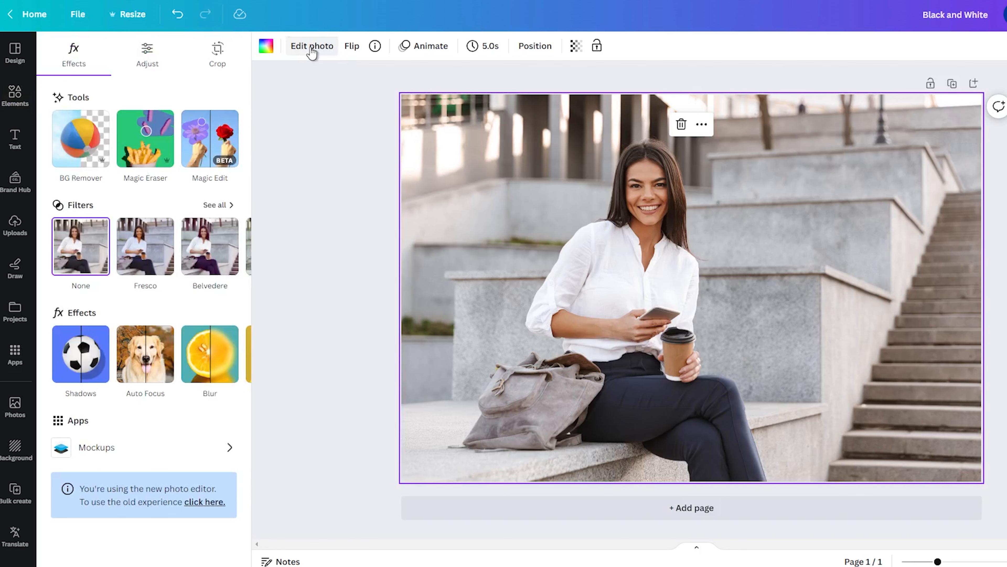
left_click(204, 501)
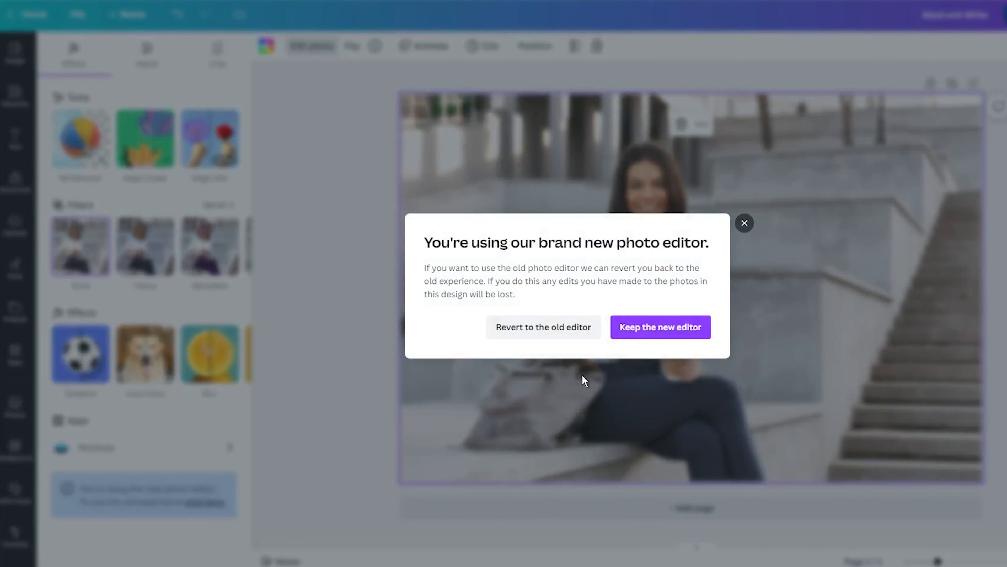
left_click(548, 332)
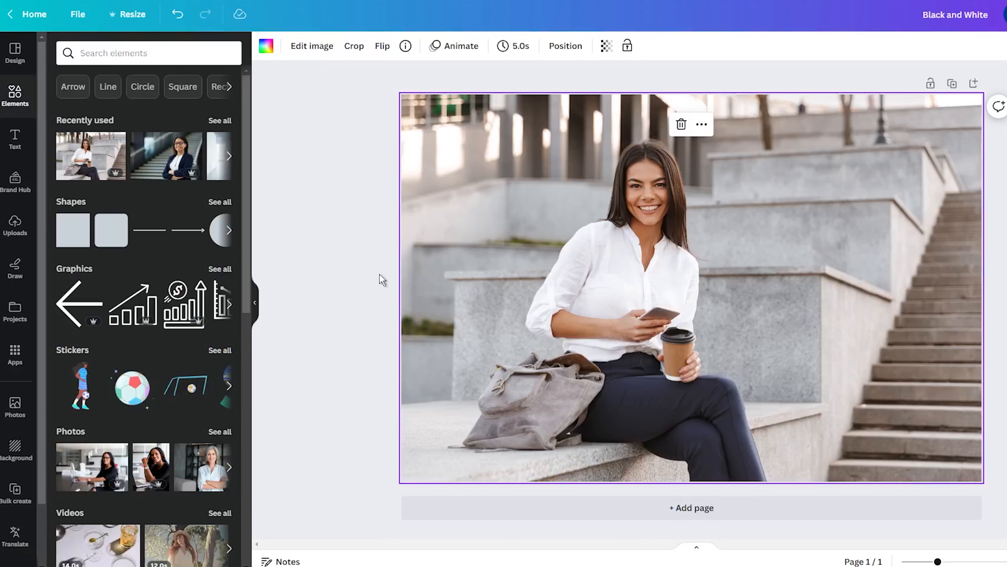
- Switch the background photo's editing back to the new photo editor
left_click(311, 46)
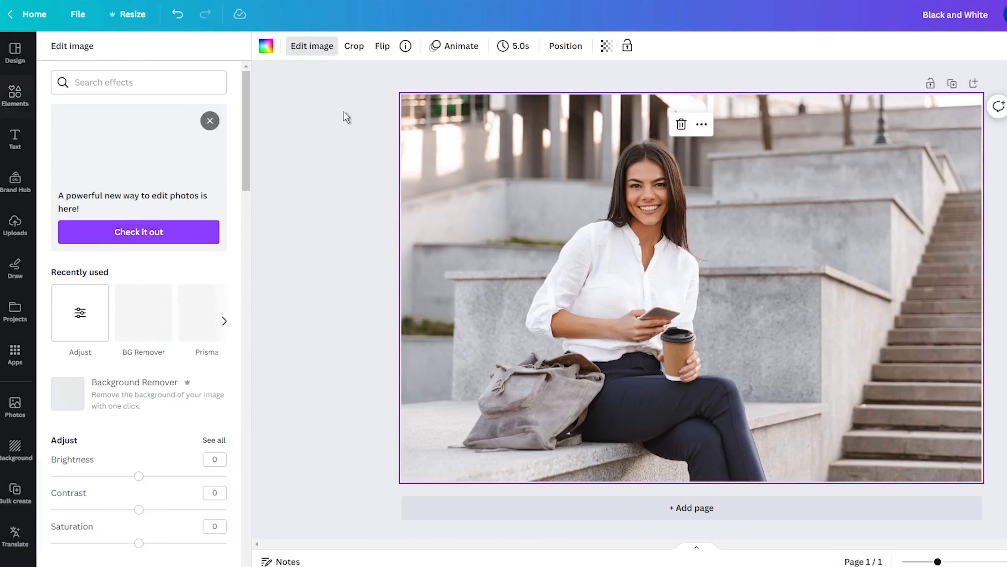
left_click(138, 238)
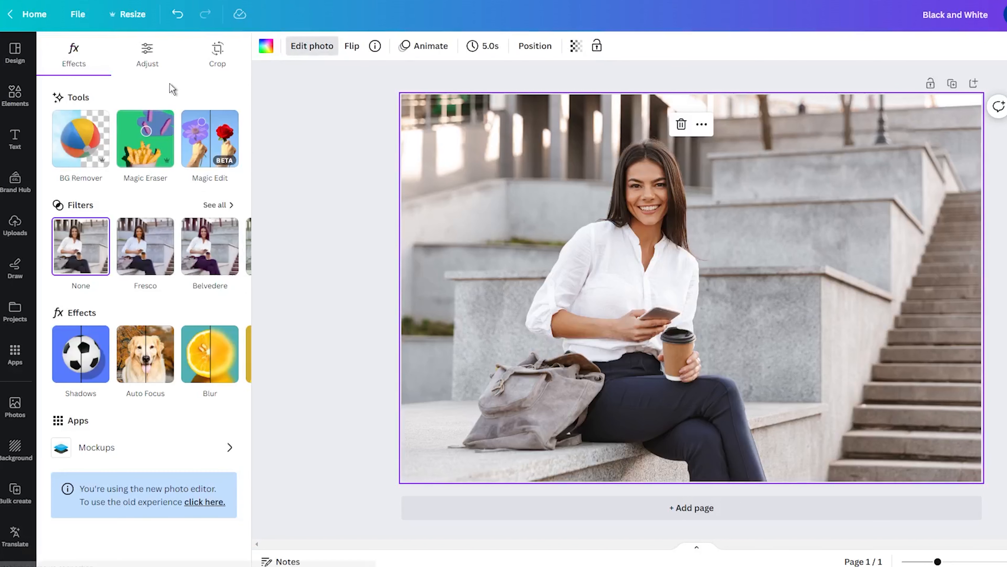
- Set the area for the photo adjustments to Background
left_click(164, 54)
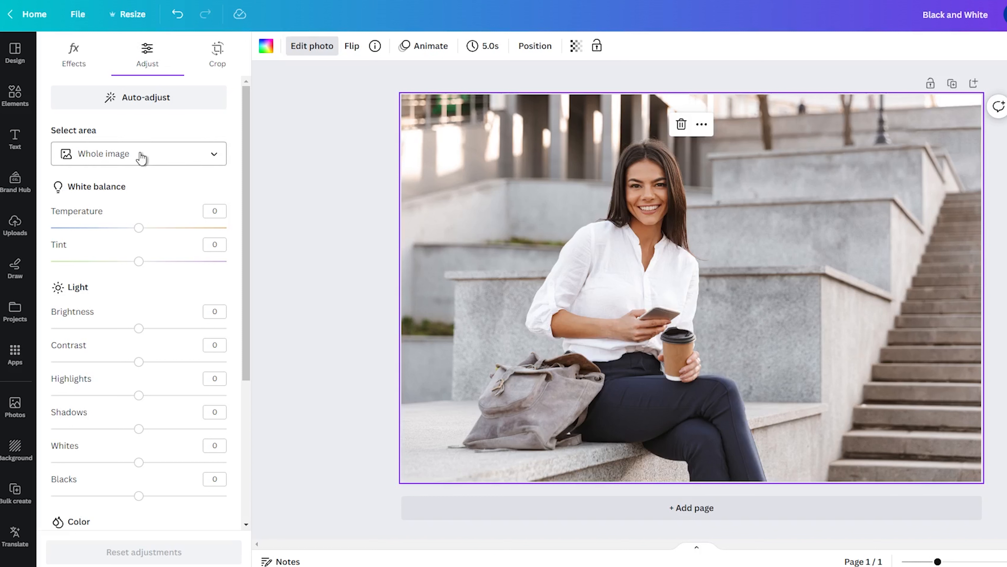
left_click(153, 162)
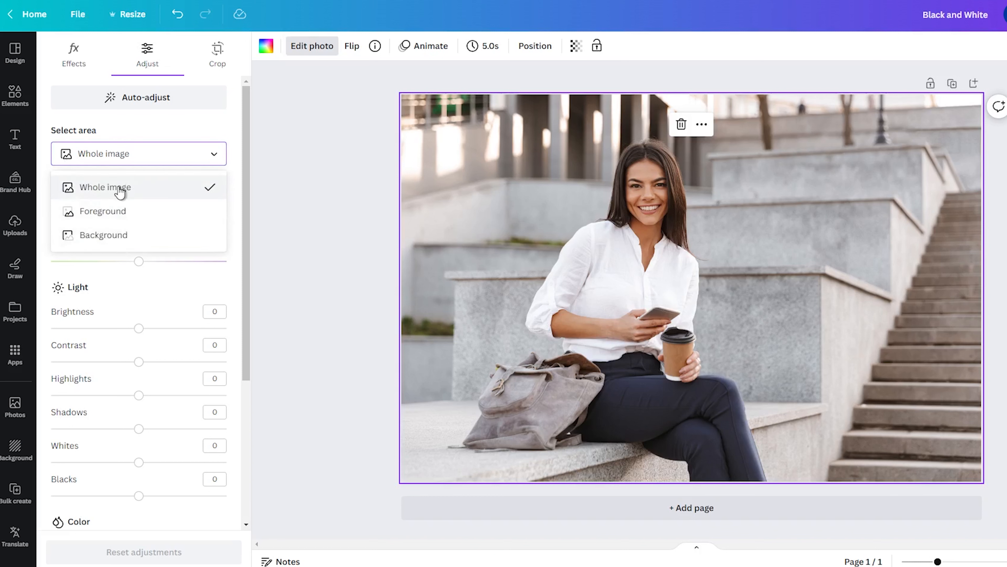
left_click(106, 234)
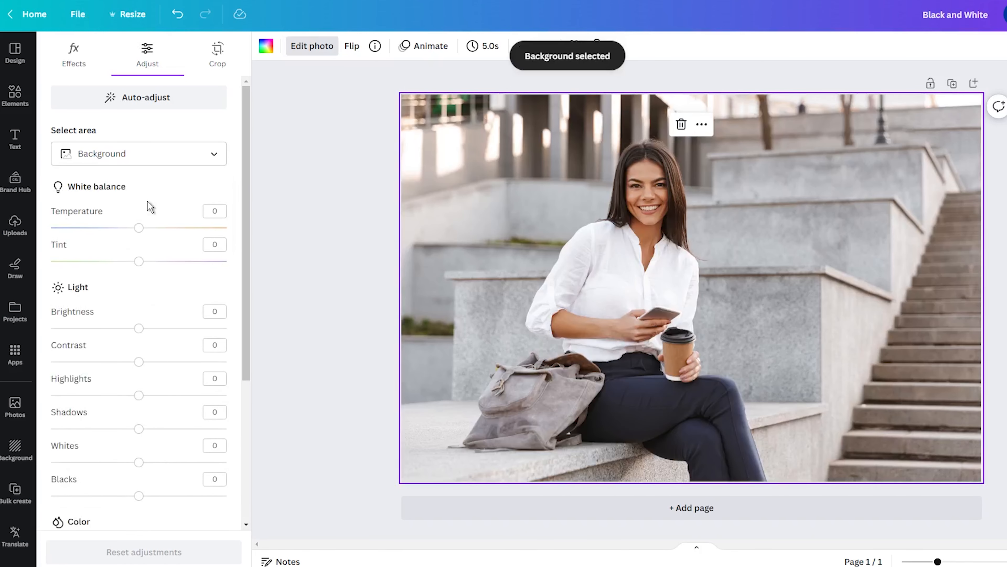
- Lower the saturation of the photo's background area to -66
scroll(150, 206, "down", 5)
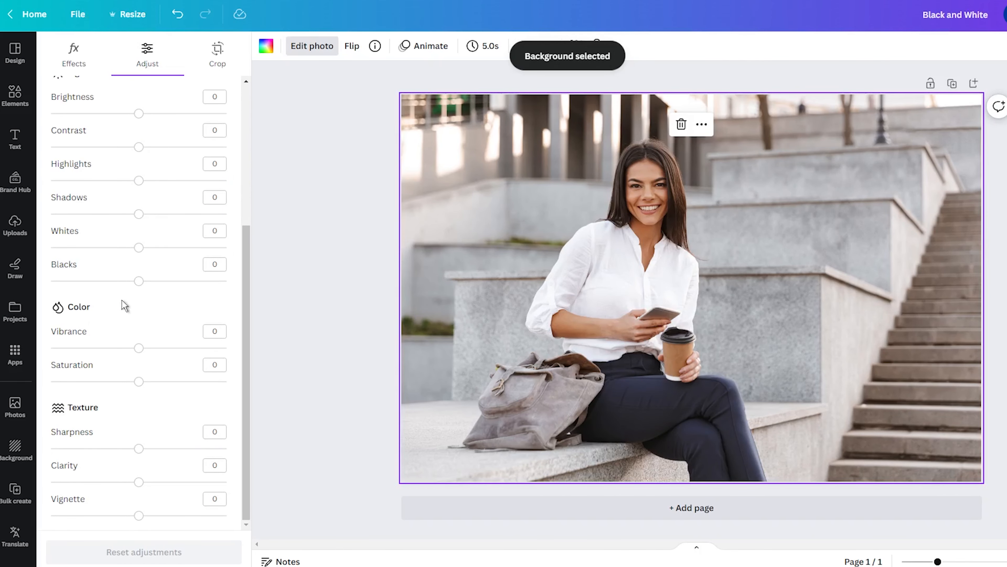
left_click_drag(138, 381, 82, 384)
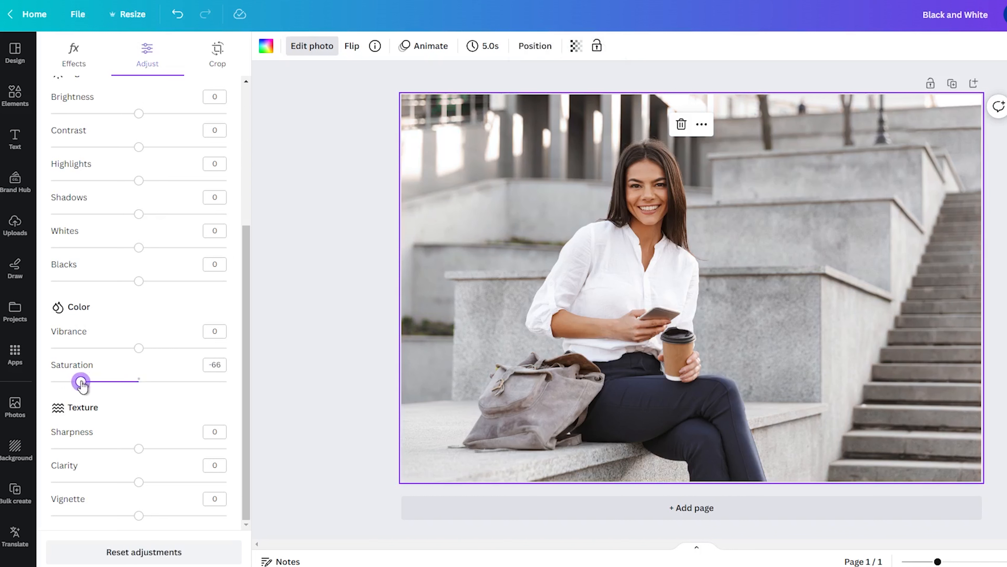
scroll(124, 313, "up", 5)
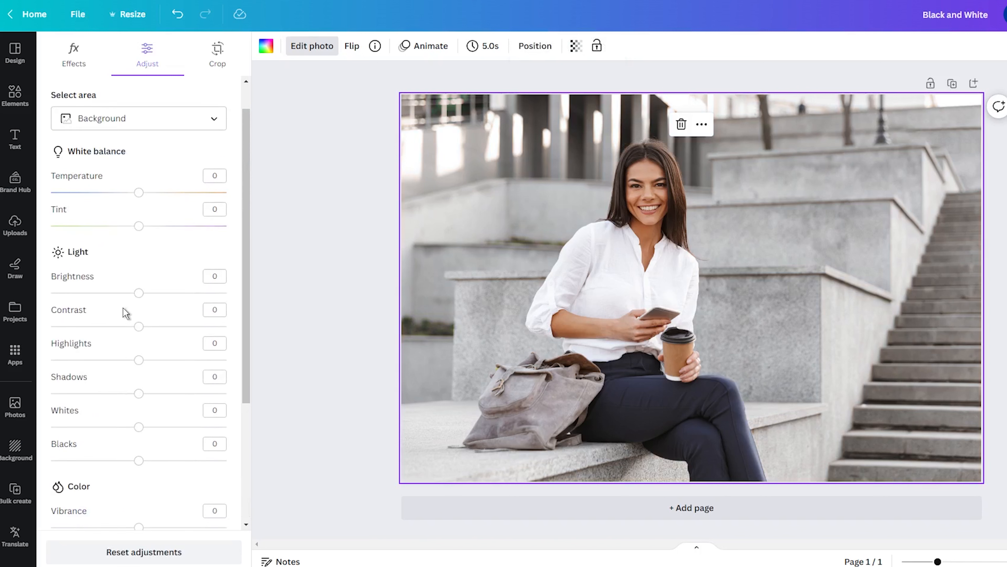
- Lower the contrast of the photo's background area to -71
left_click_drag(138, 327, 86, 324)
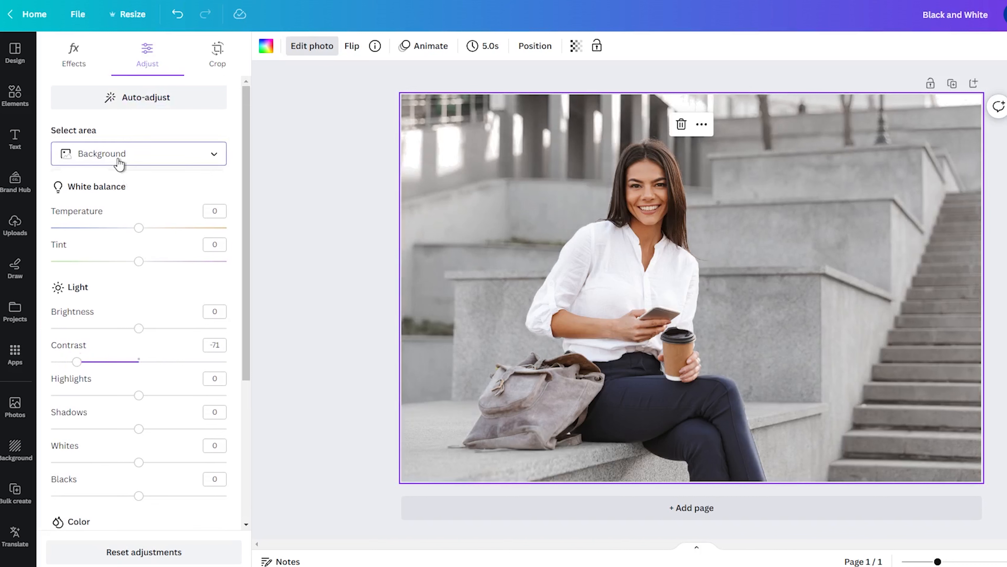
- Switch the adjustment area to Foreground, raise its saturation and contrast to 22 each, and deselect the photo
left_click(120, 158)
left_click(115, 213)
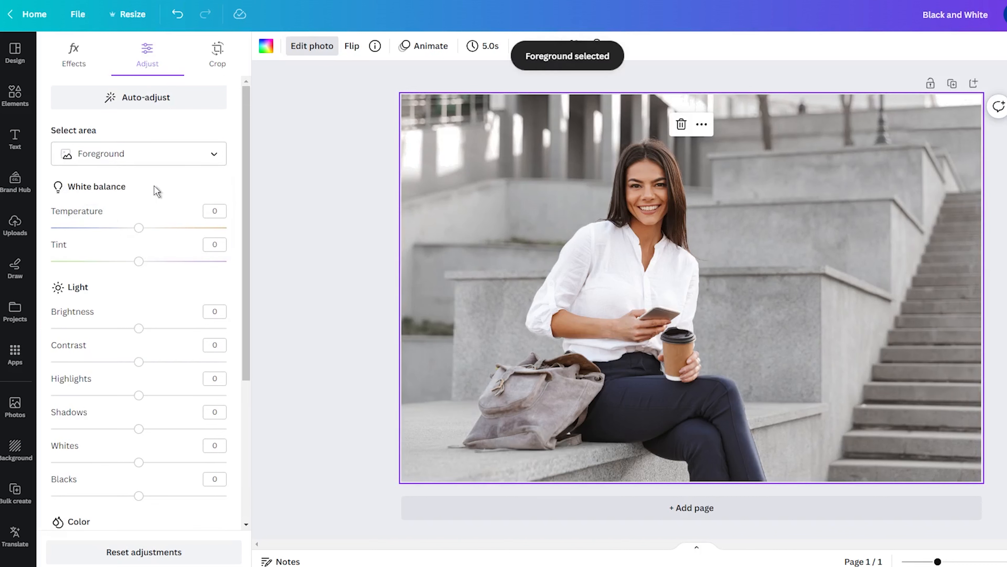
scroll(155, 192, "down", 5)
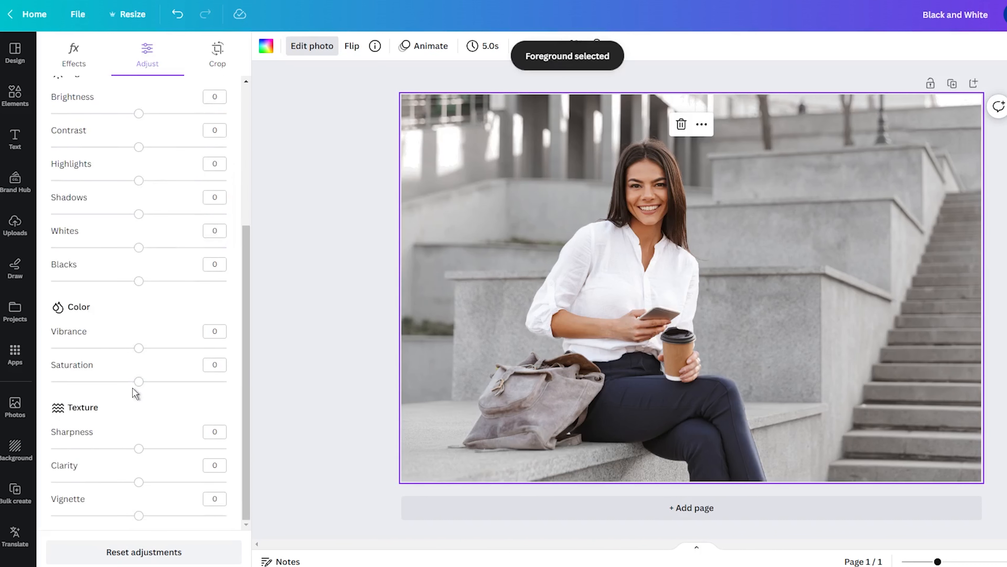
left_click_drag(139, 382, 159, 381)
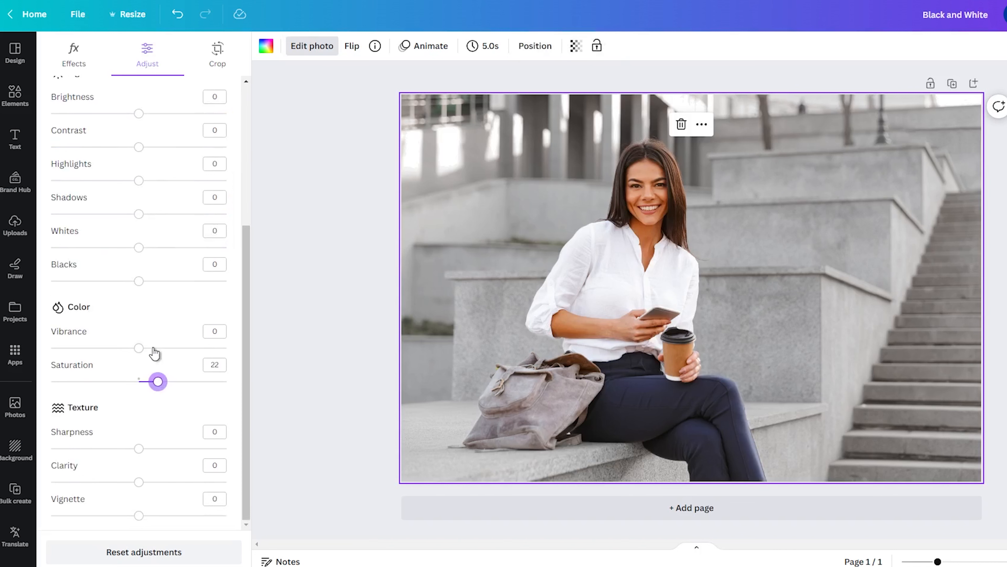
scroll(162, 345, "up", 3)
left_click_drag(138, 267, 159, 273)
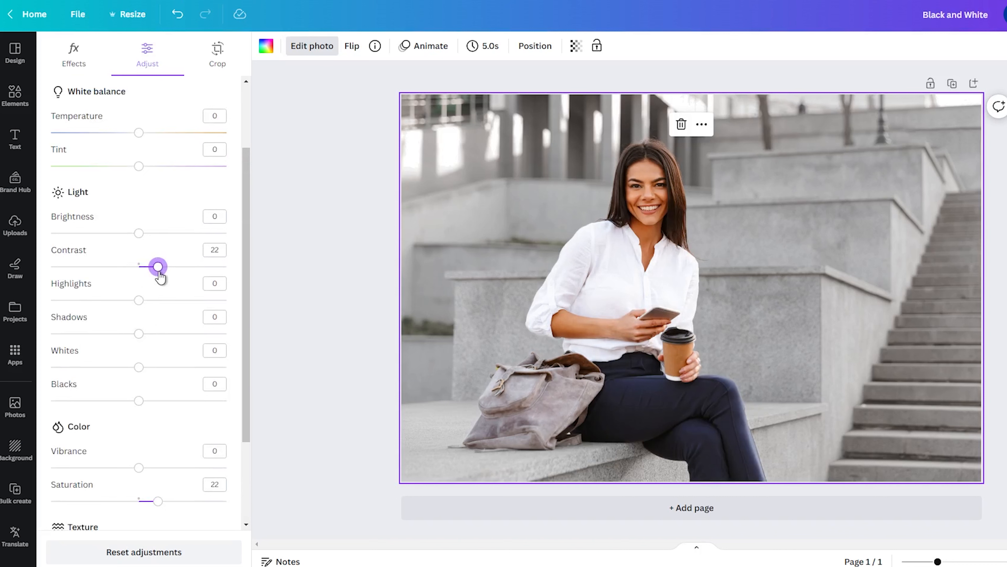
left_click(274, 282)
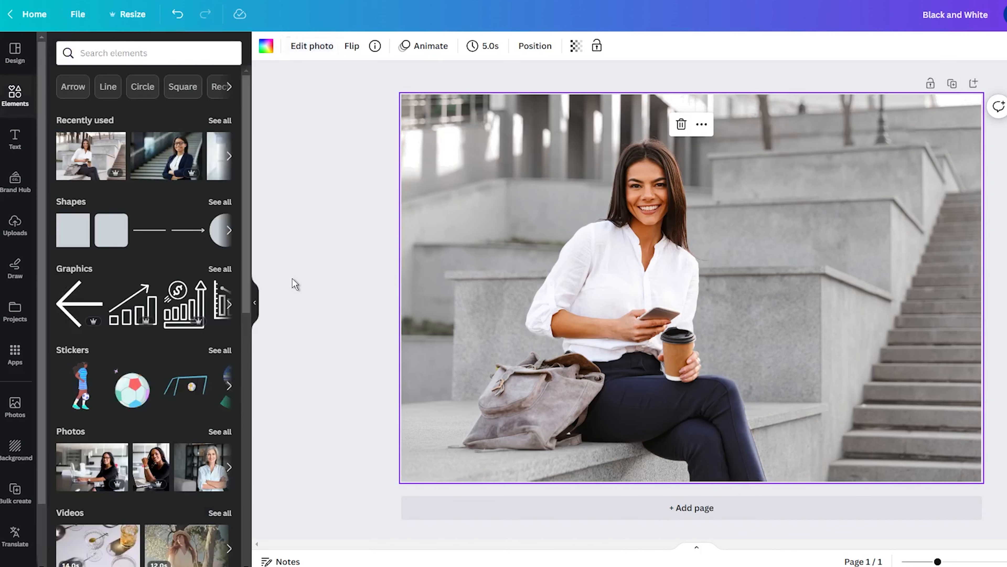
left_click(293, 277)
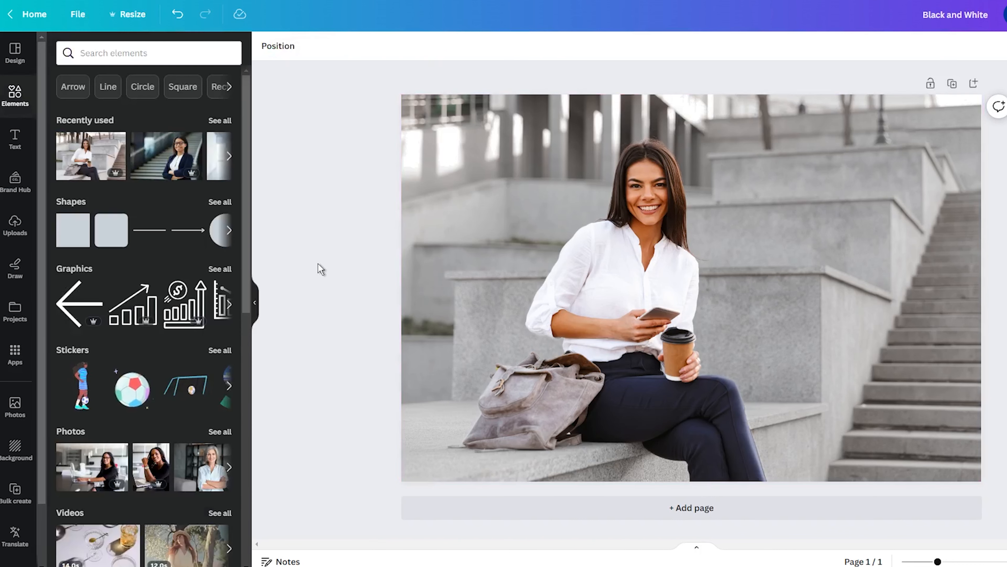